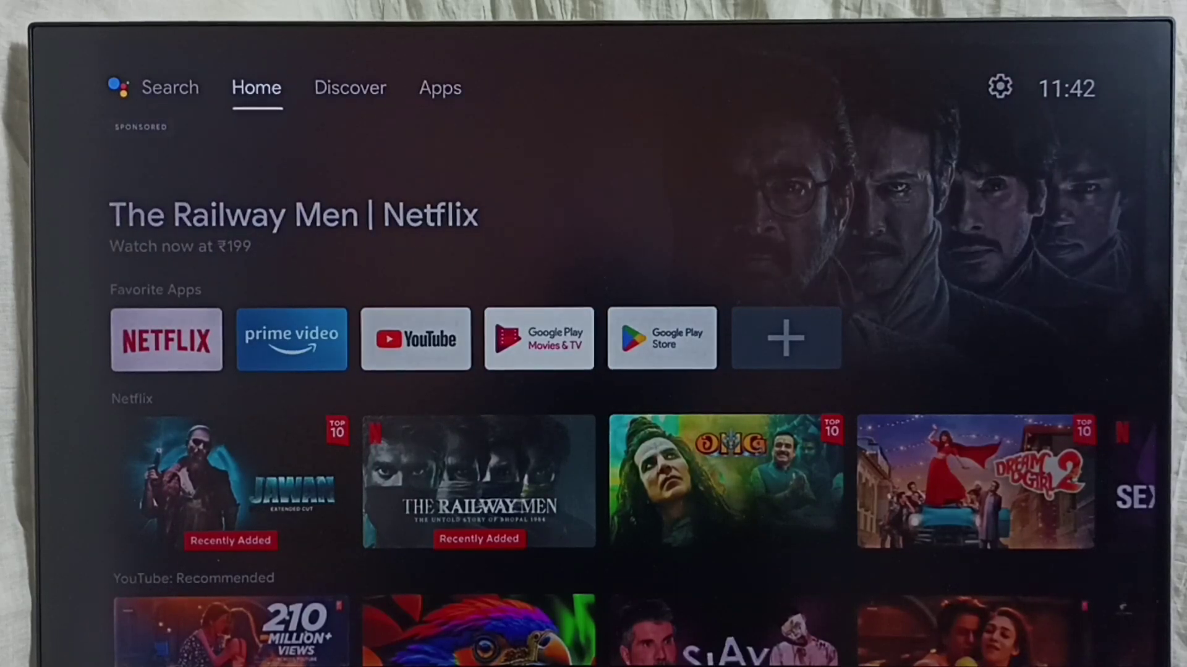
Reach Device Preferences from the home screen's Settings gear.
{"action": "key", "text": "Right"}
{"action": "key", "text": "Right"}
{"action": "key", "text": "Right"}
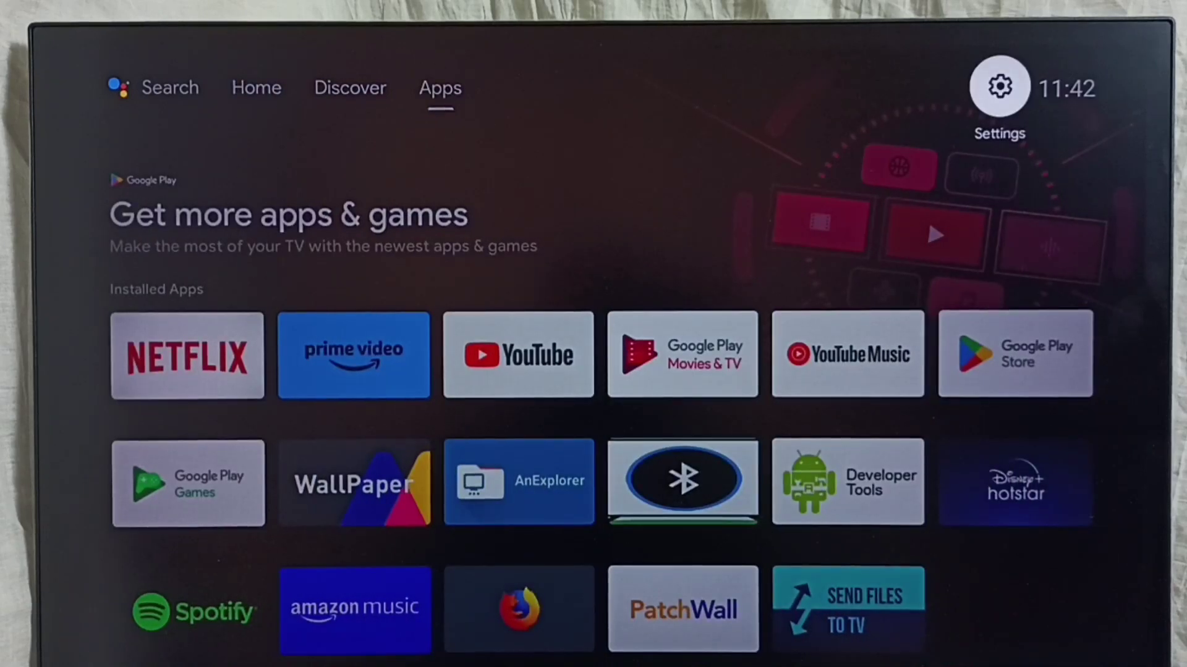
{"action": "key", "text": "Return"}
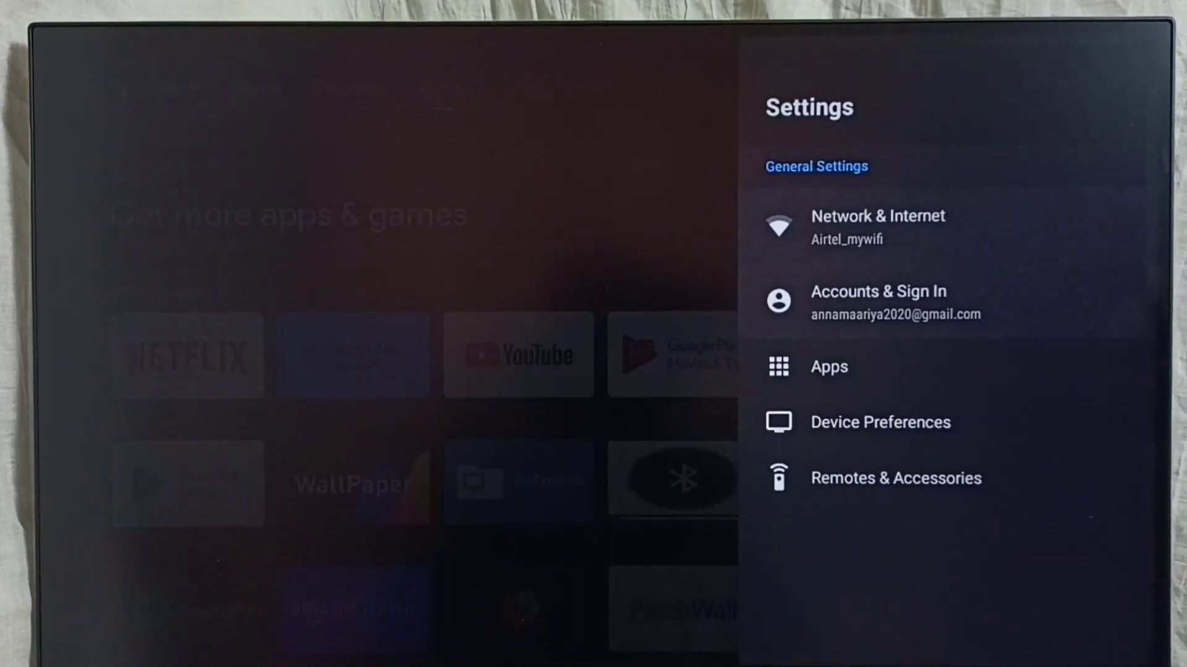
{"action": "key", "text": "Down"}
{"action": "key", "text": "Down"}
{"action": "key", "text": "Down"}
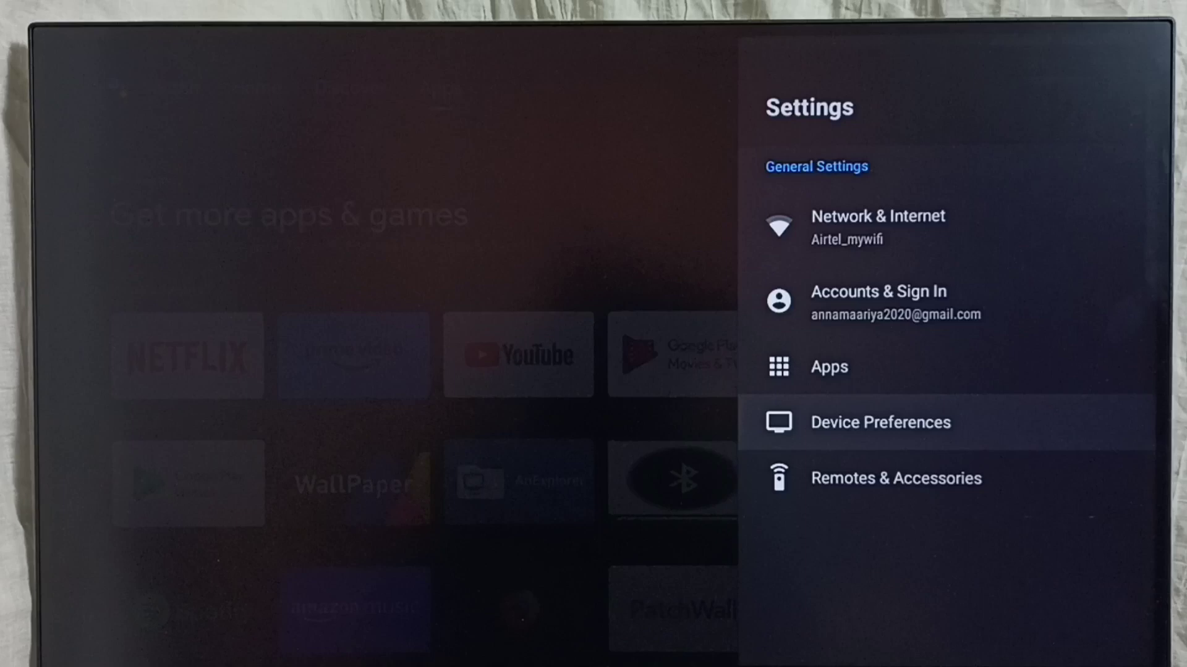
{"action": "key", "text": "Return"}
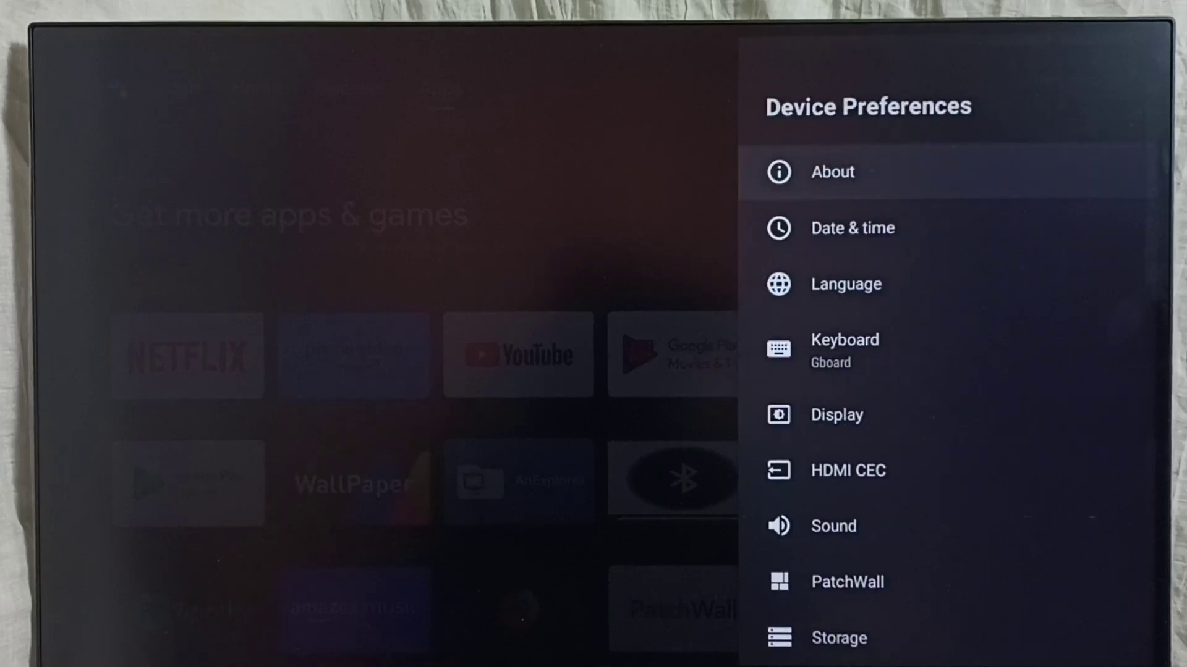
Enter the Google Assistant page listed under Device Preferences.
{"action": "key", "text": "Down"}
{"action": "key", "text": "Down"}
{"action": "key", "text": "Down"}
{"action": "key", "text": "Down"}
{"action": "key", "text": "Down"}
{"action": "key", "text": "Down"}
{"action": "key", "text": "Down"}
{"action": "key", "text": "Down"}
{"action": "key", "text": "Down"}
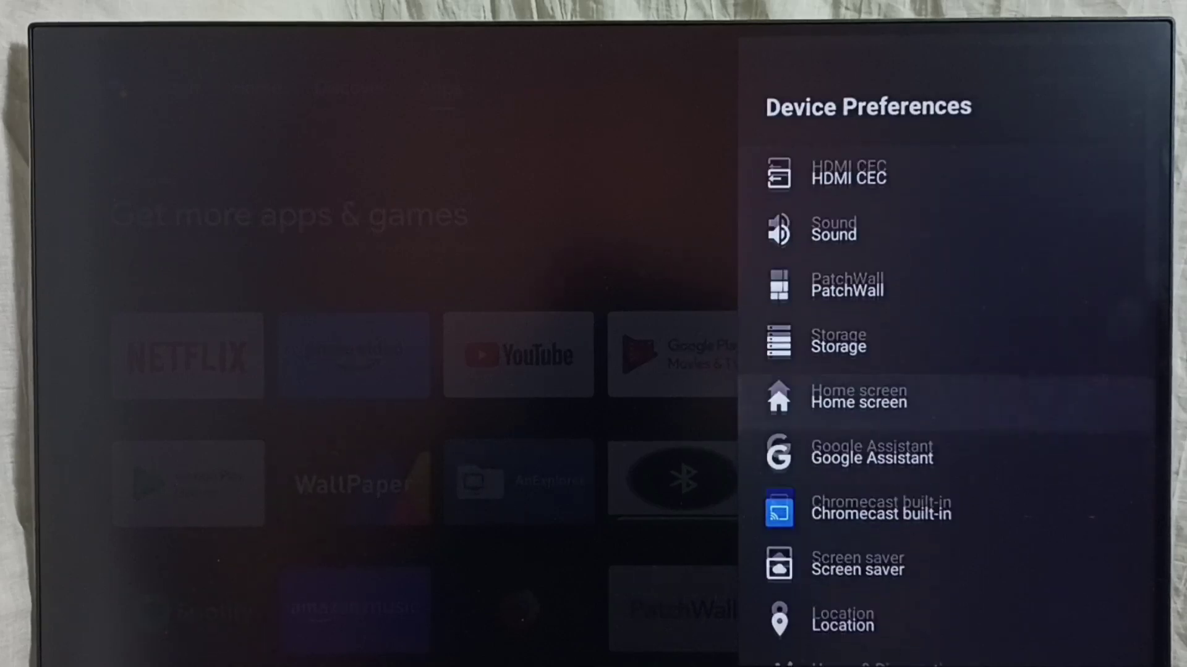
{"action": "key", "text": "Down"}
{"action": "key", "text": "Down"}
{"action": "key", "text": "Down"}
{"action": "key", "text": "Down"}
{"action": "key", "text": "Down"}
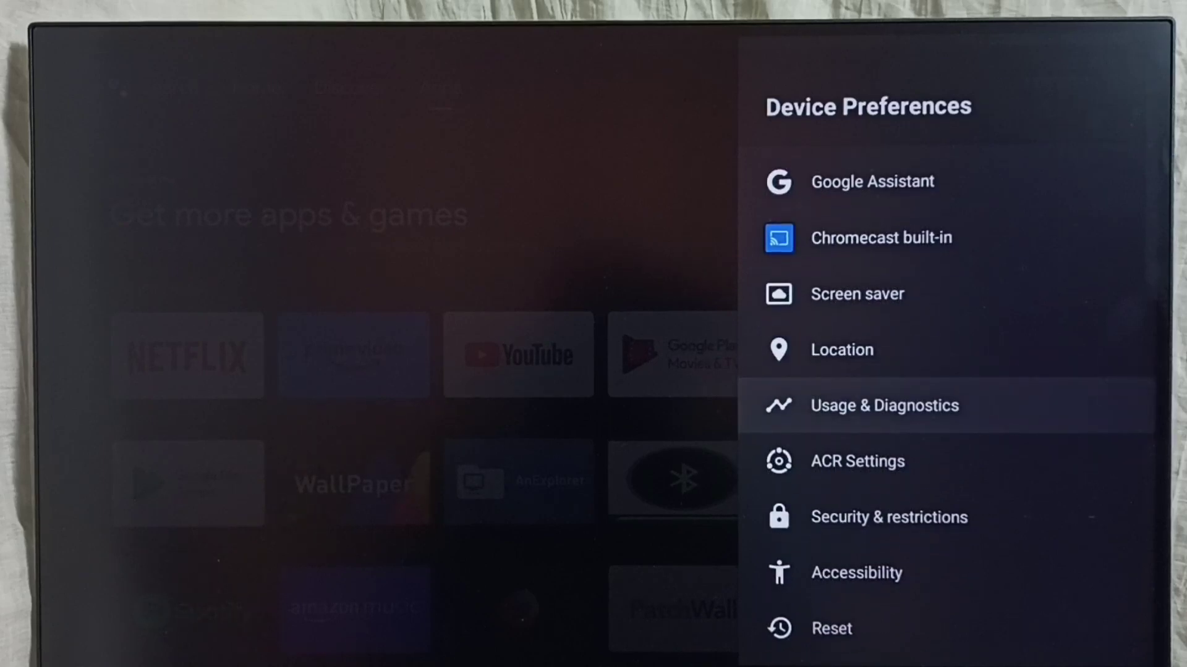
{"action": "key", "text": "Up"}
{"action": "key", "text": "Up"}
{"action": "key", "text": "Up"}
{"action": "key", "text": "Up"}
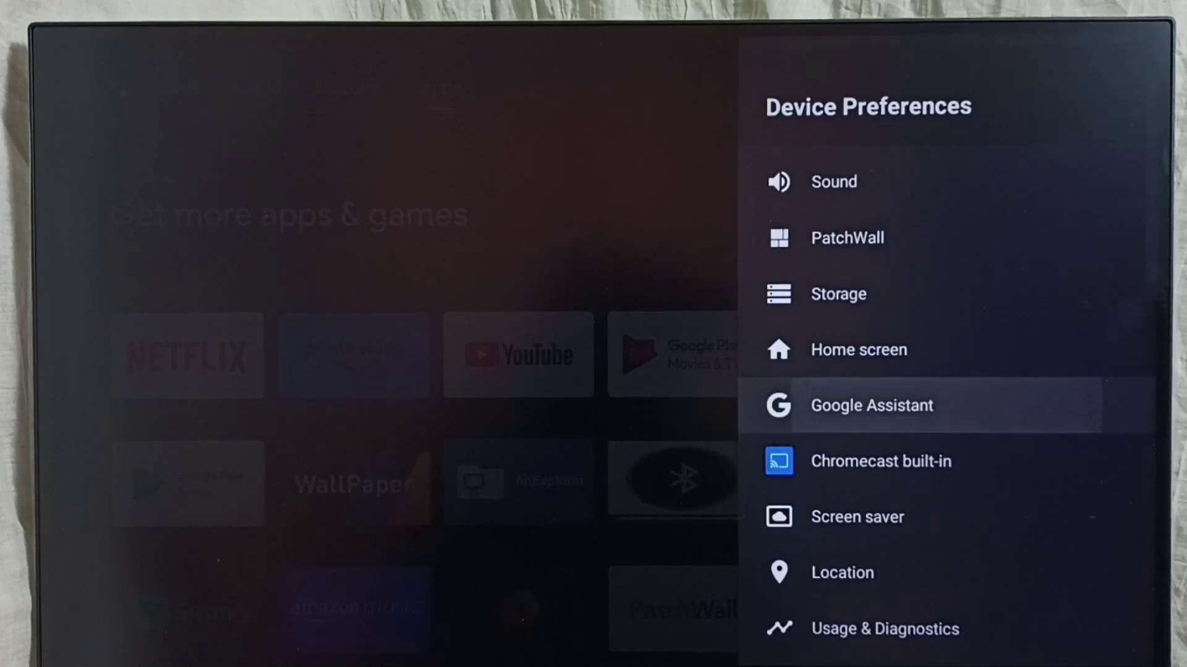
{"action": "key", "text": "Return"}
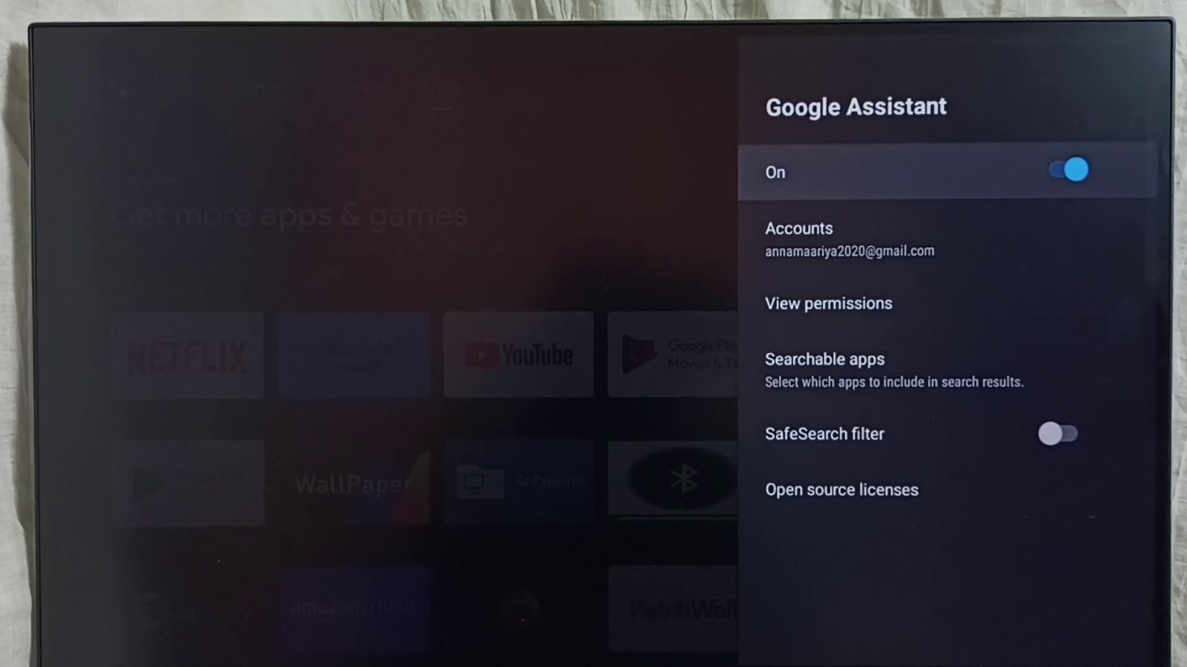
Switch Google Assistant off, greying out its other options.
{"action": "key", "text": "Return"}
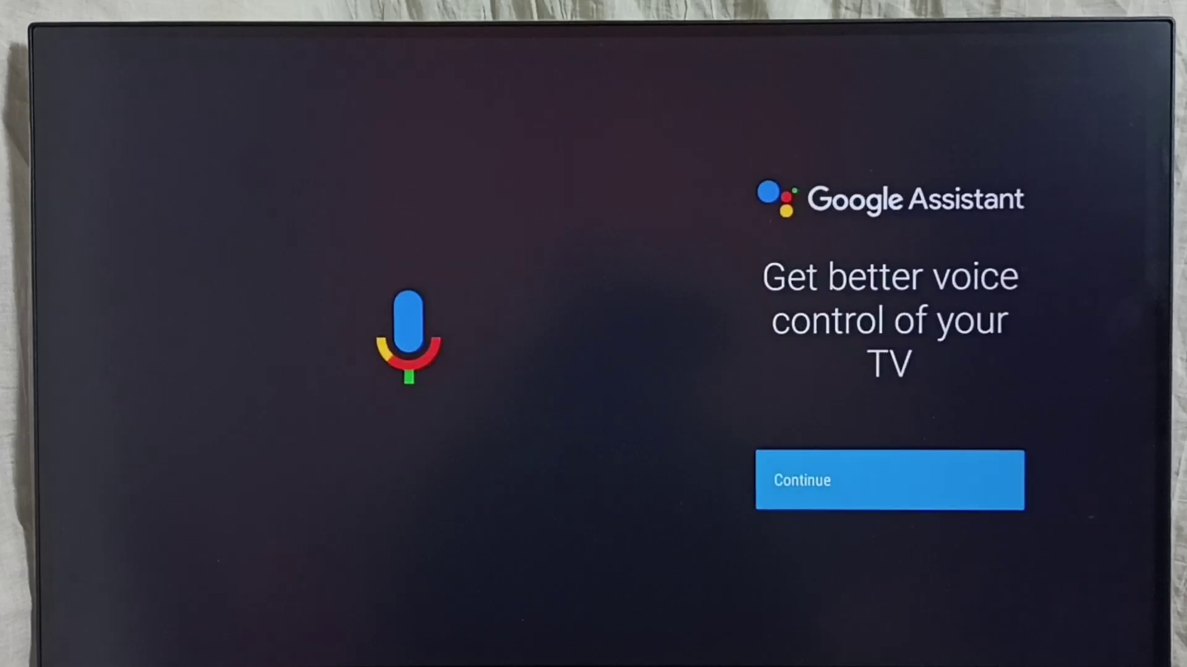
Advance setup: accept voice-control intro, allow search across TV apps, acknowledge privacy notes.
{"action": "key", "text": "Return"}
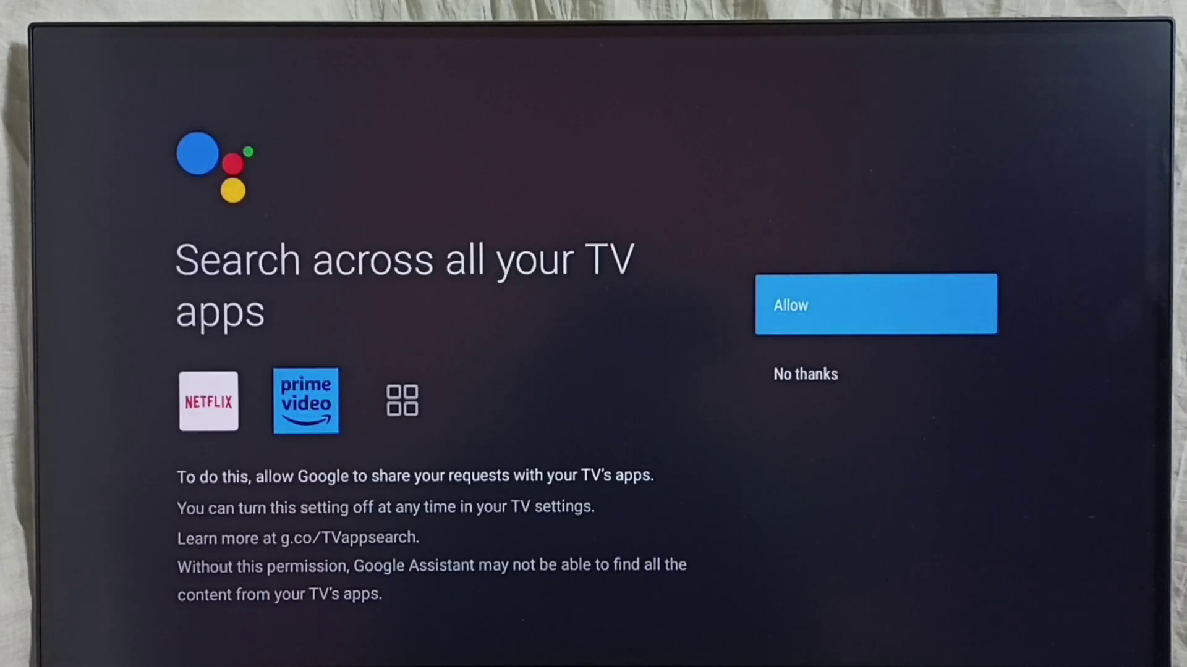
{"action": "key", "text": "Return"}
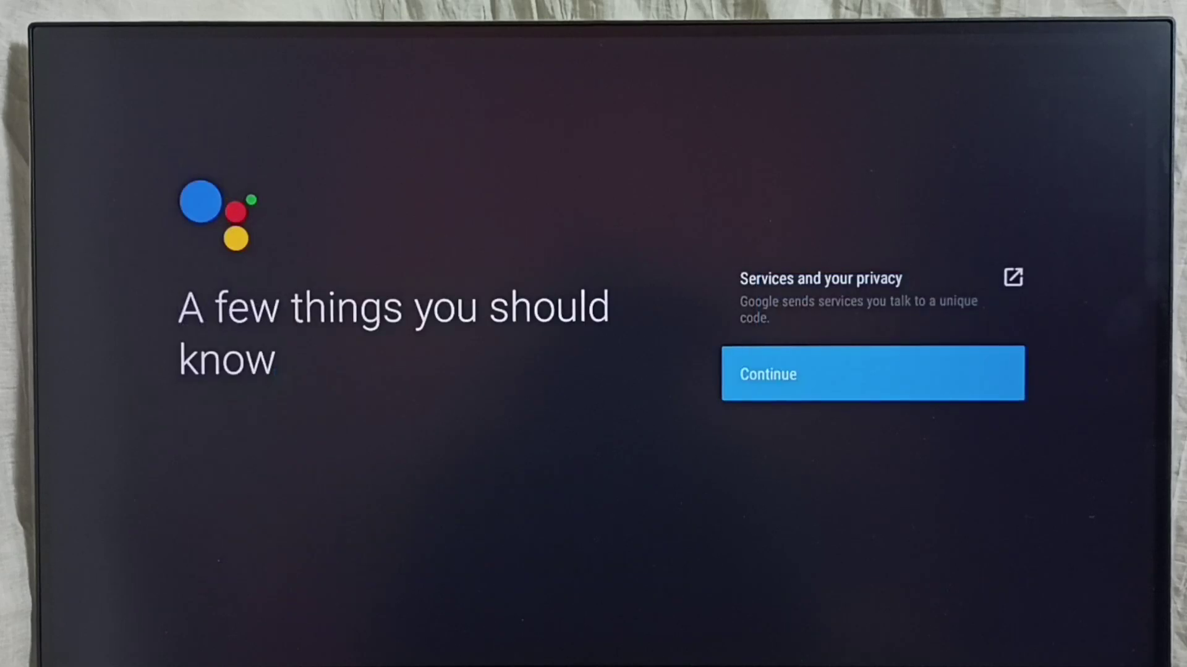
{"action": "key", "text": "Return"}
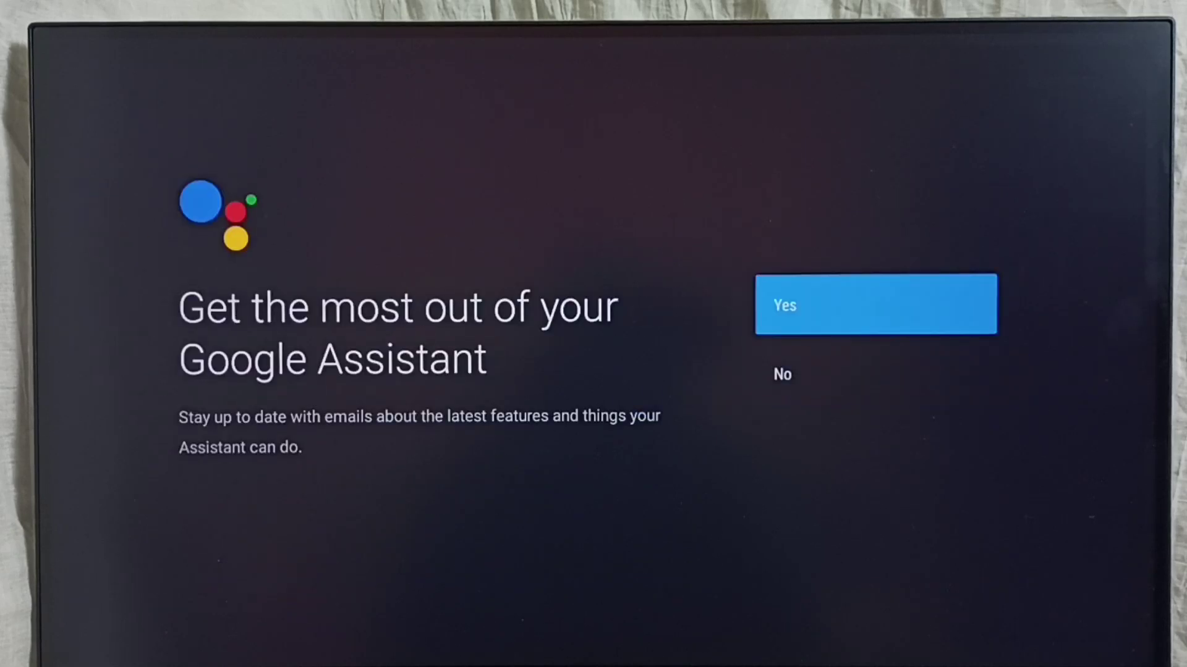